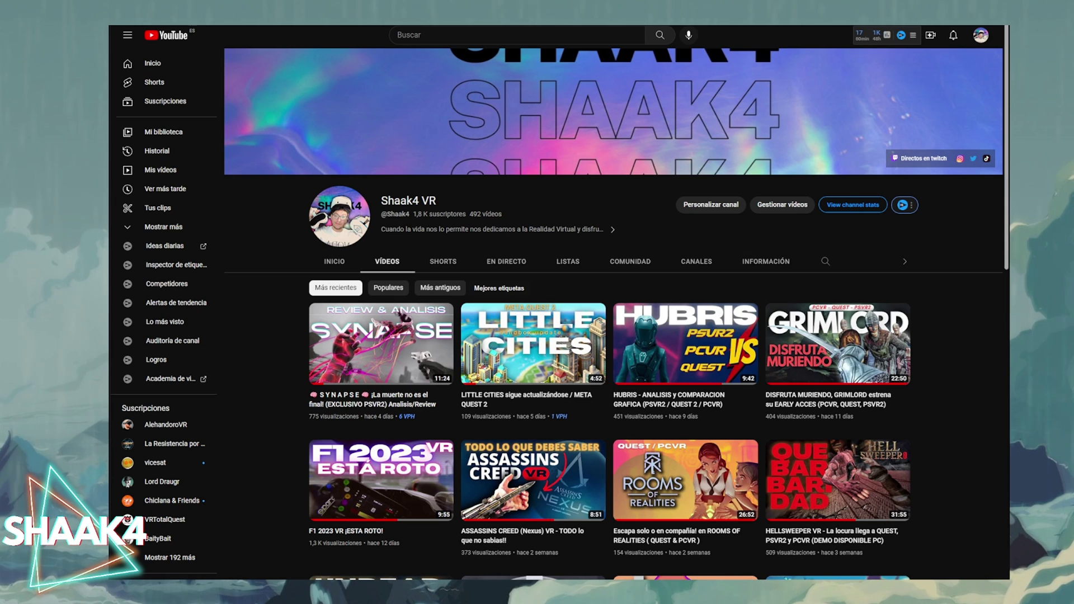
pyautogui.scroll(-1, 258, 274)
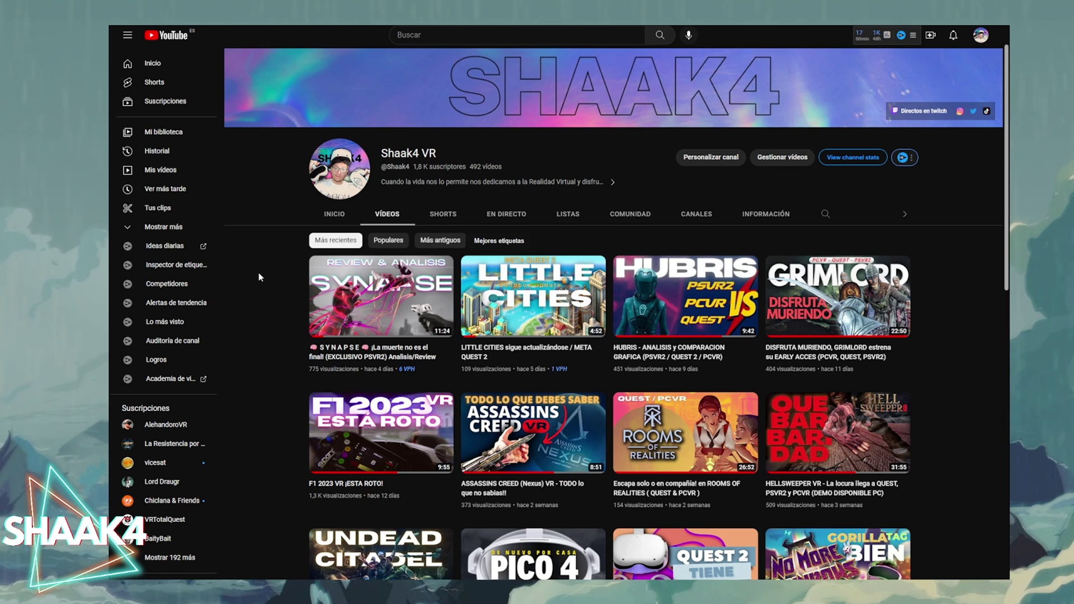
pyautogui.scroll(1, 258, 277)
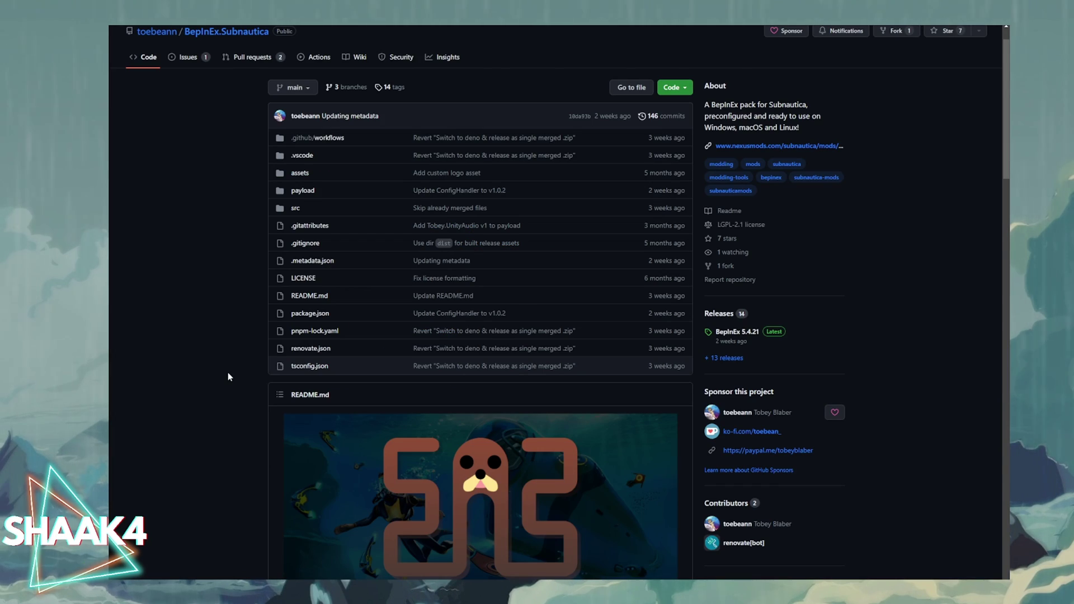
# - Open the Vortex Mod Manager page from the README's automatic Windows installation instructions, and return to the README
pyautogui.scroll(-12, 227, 371)
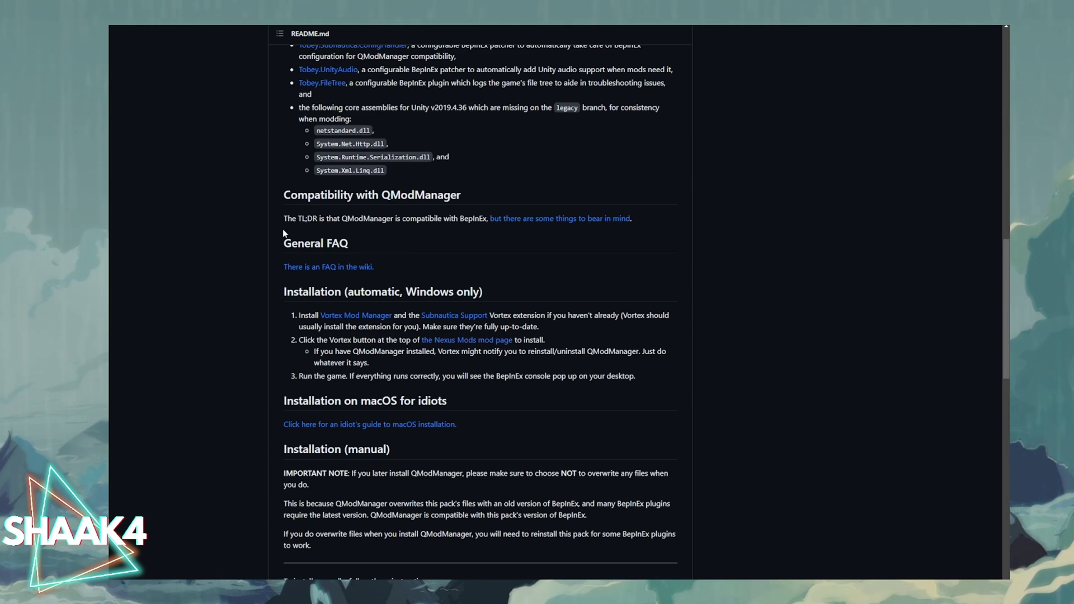
pyautogui.scroll(-2, 287, 289)
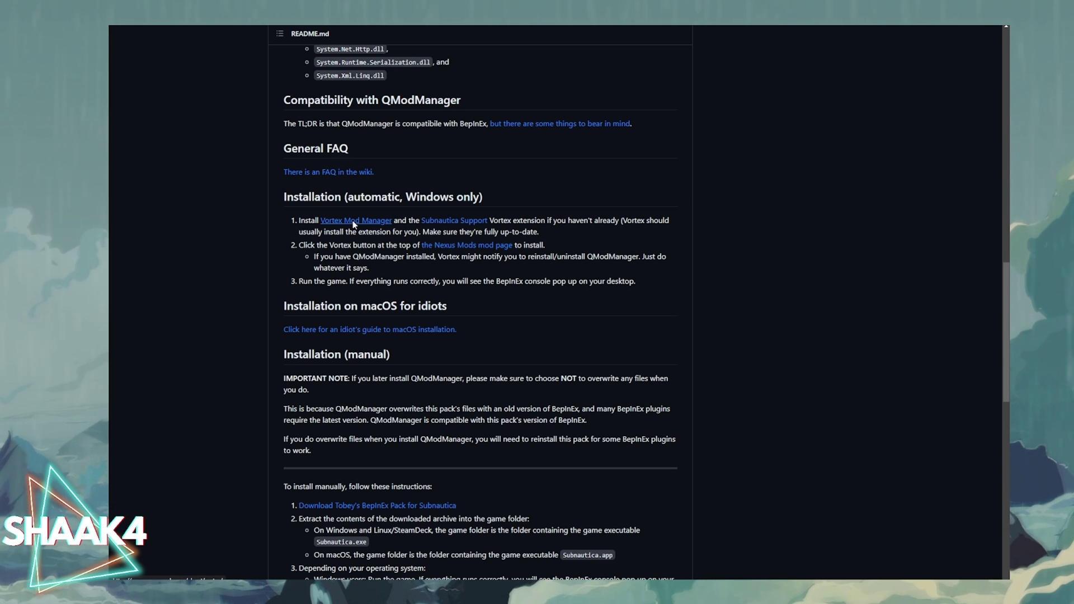
pyautogui.click(354, 222)
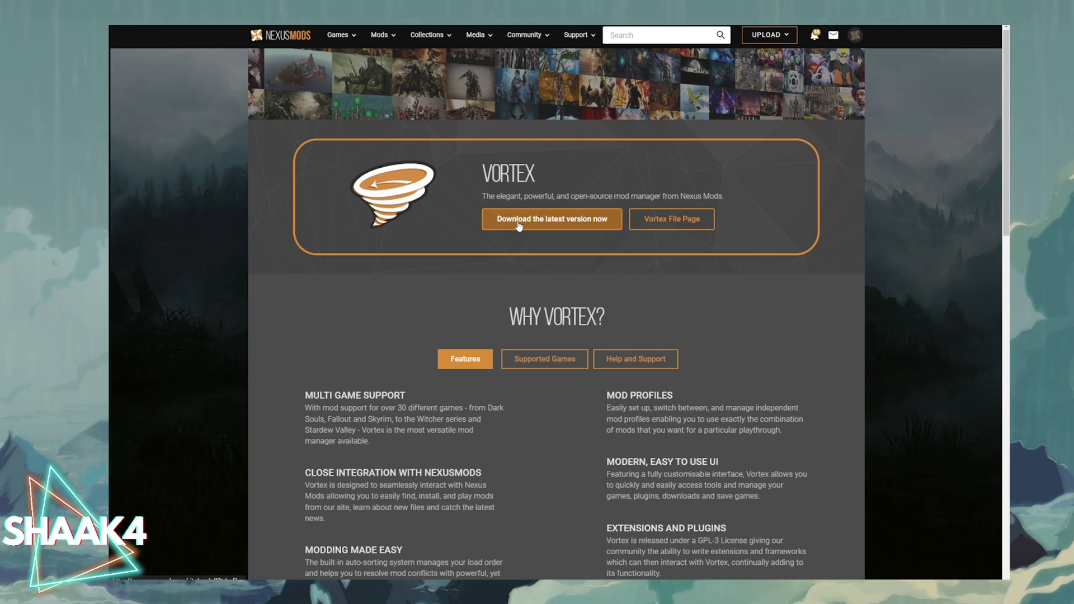
pyautogui.hotkey('alt', 'Left')
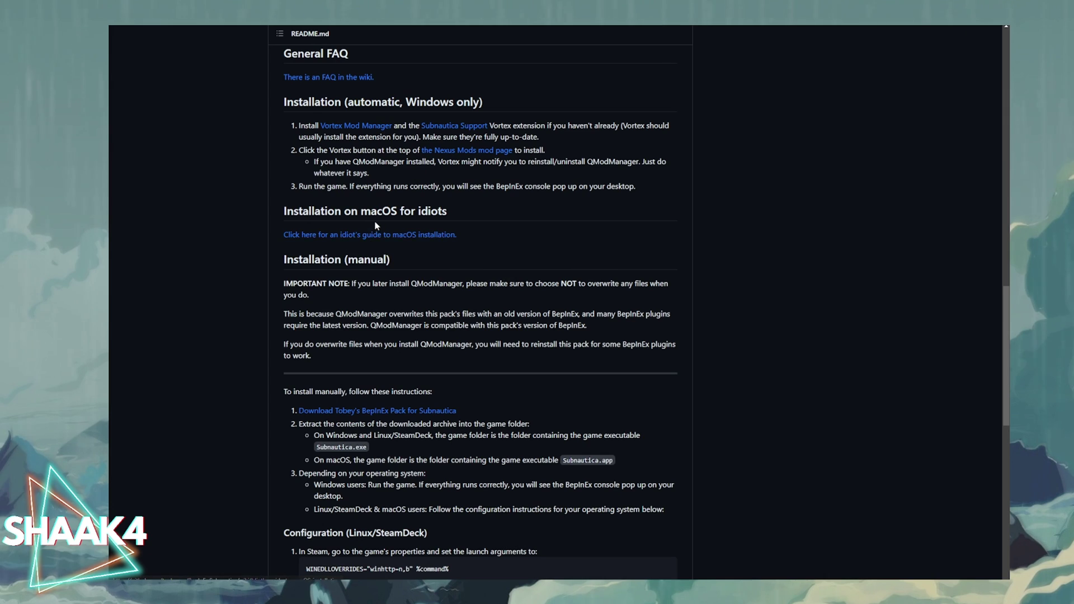
# - Open the Subnautica Support extension from the README's installation instructions and locate the manual download among its files
pyautogui.scroll(3, 404, 265)
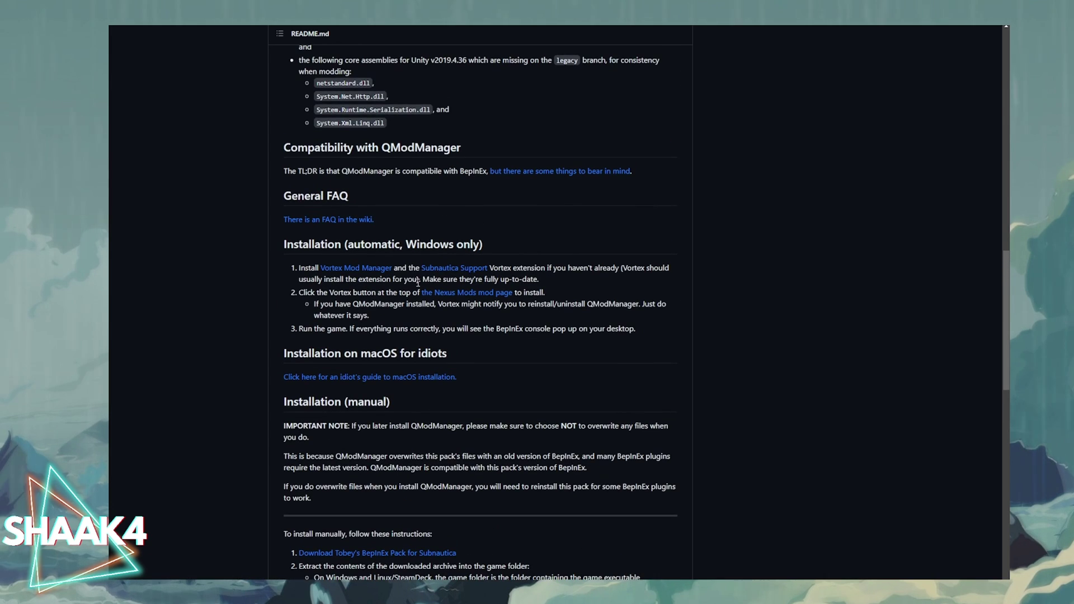
pyautogui.click(446, 270)
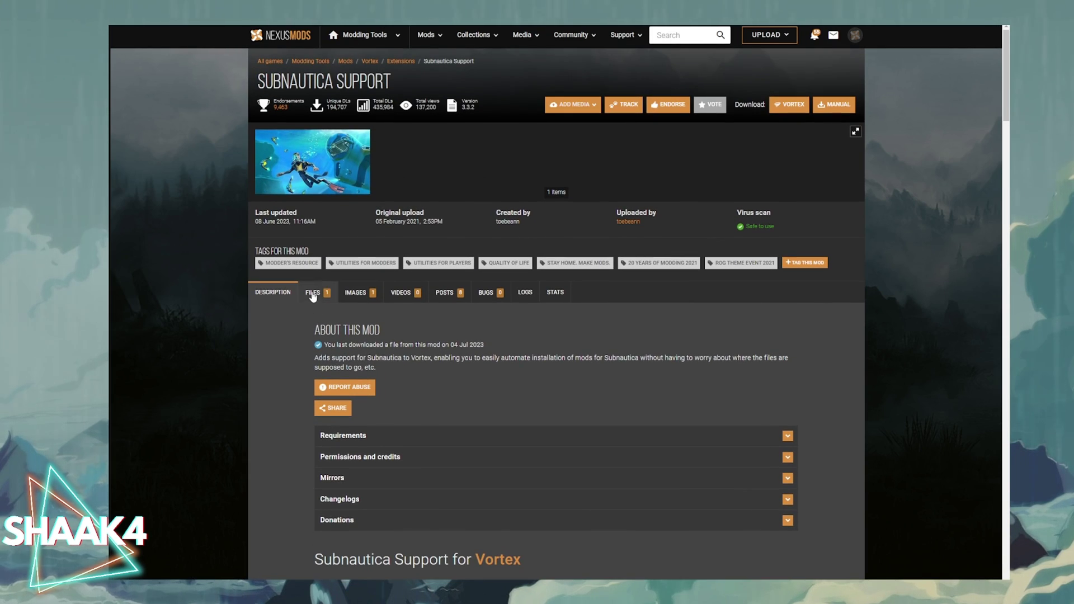
pyautogui.click(314, 291)
pyautogui.scroll(-3, 347, 317)
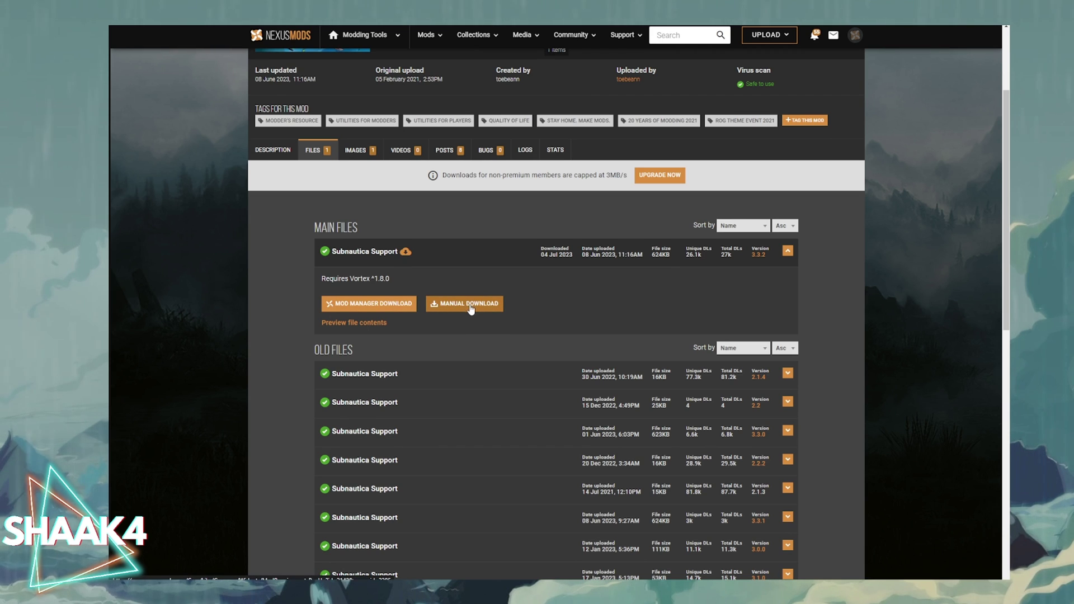
pyautogui.scroll(3, 433, 230)
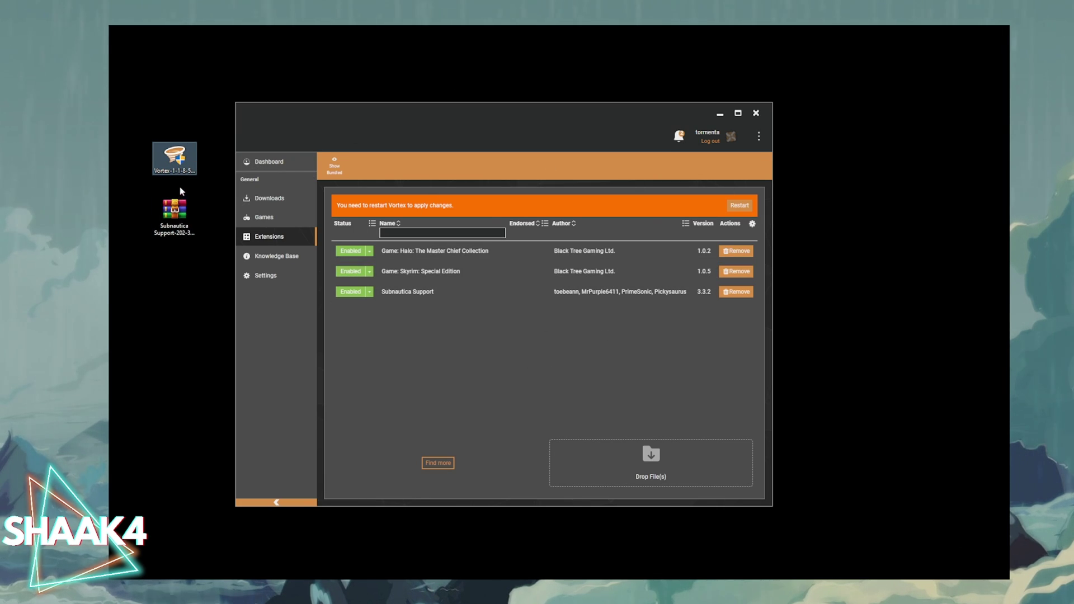
# - Select the Subnautica Support archive on the desktop and review the installed extensions in Vortex
pyautogui.moveTo(206, 266); pyautogui.dragTo(162, 211)
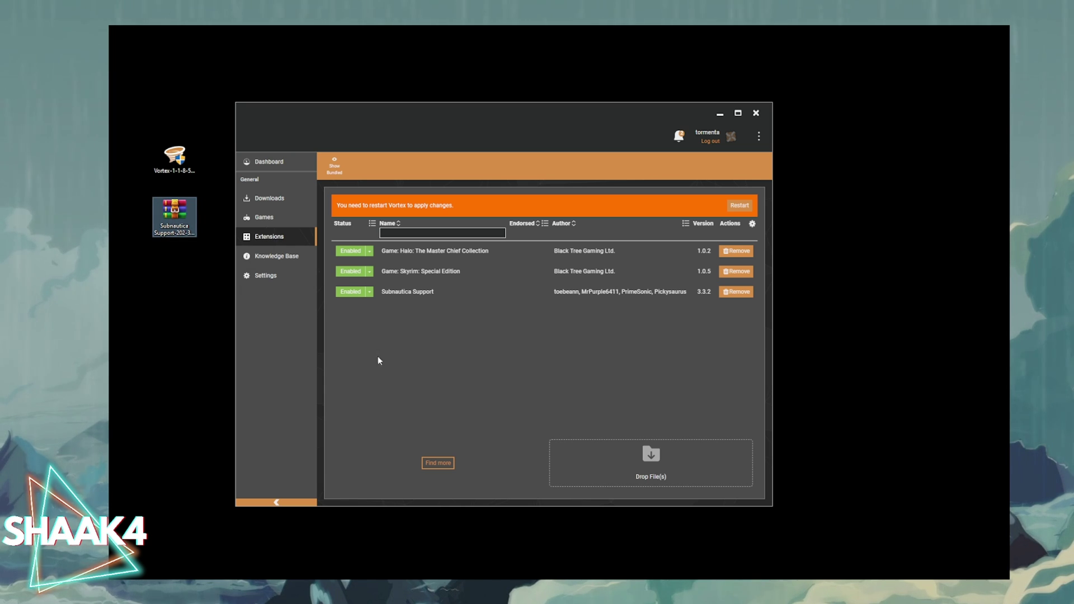
pyautogui.click(262, 237)
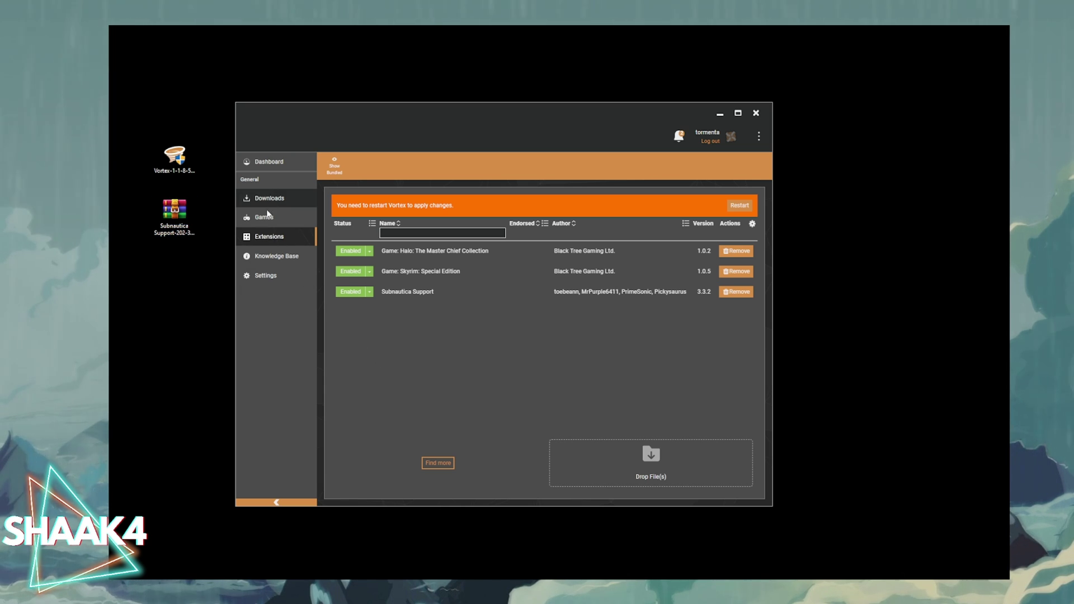
pyautogui.click(274, 195)
pyautogui.click(262, 237)
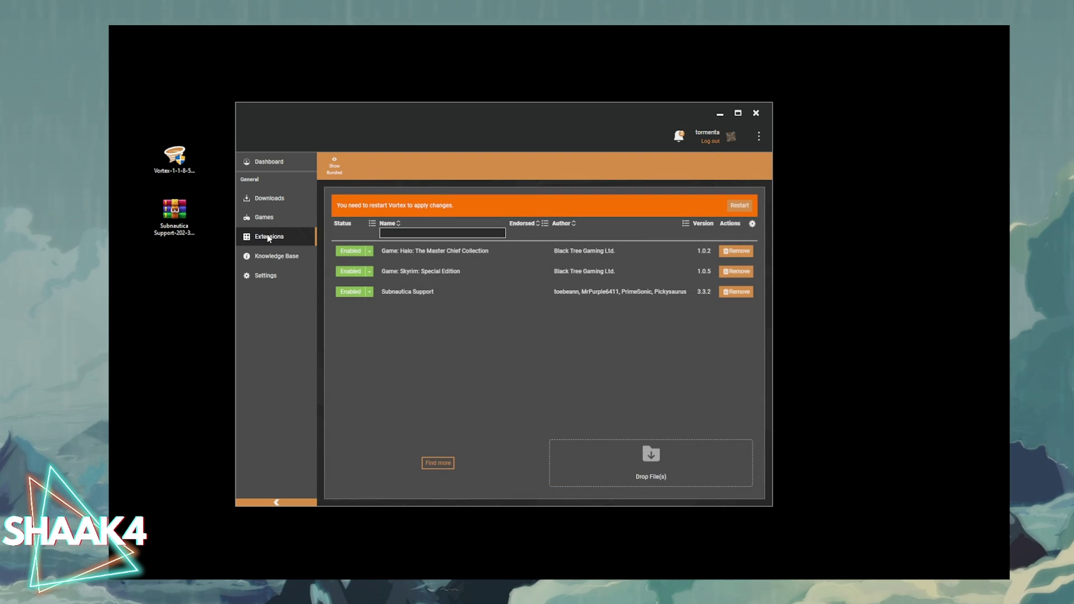
pyautogui.moveTo(174, 212)
pyautogui.mouseDown()
pyautogui.moveTo(367, 280)
pyautogui.moveTo(645, 472)
pyautogui.moveTo(687, 469)
pyautogui.moveTo(248, 316)
pyautogui.moveTo(174, 220)
pyautogui.mouseUp()
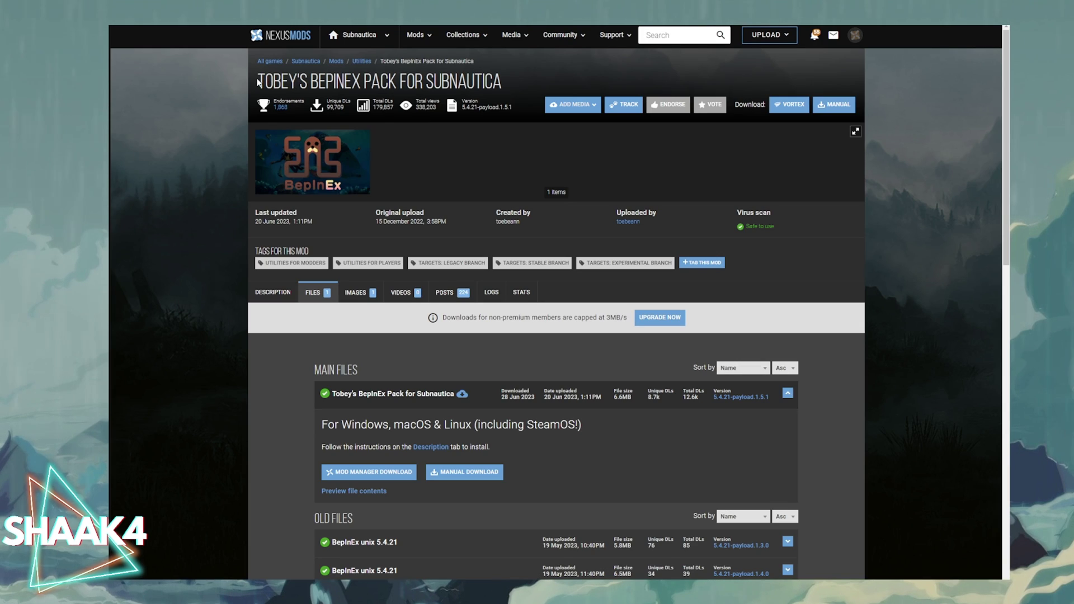
# - Start the manual download of the main file of Tobey's BepInEx Pack for Subnautica
pyautogui.moveTo(257, 81); pyautogui.dragTo(505, 77)
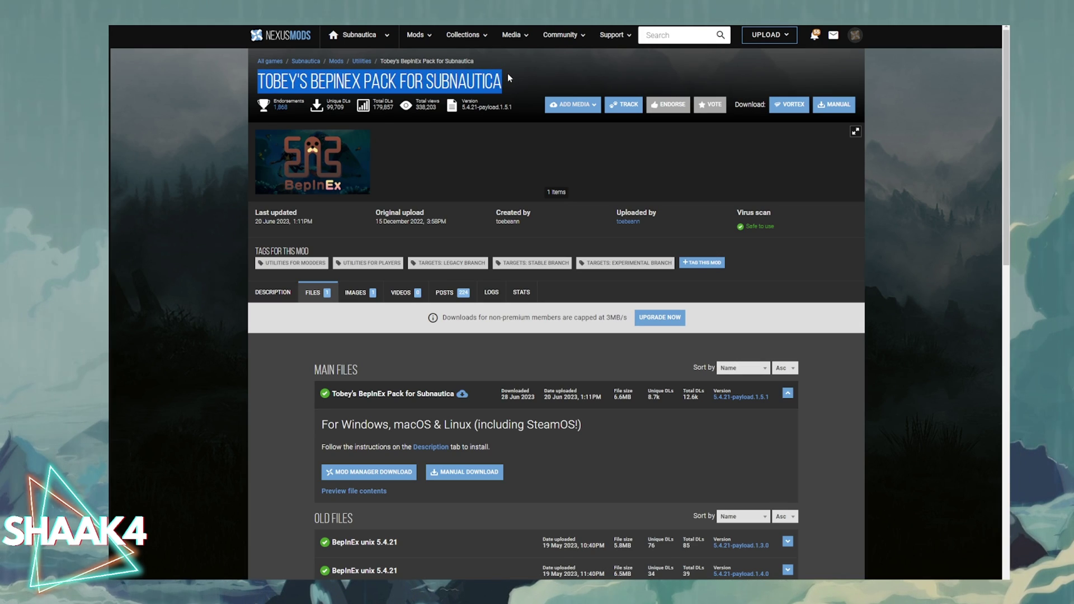
pyautogui.scroll(-3, 296, 267)
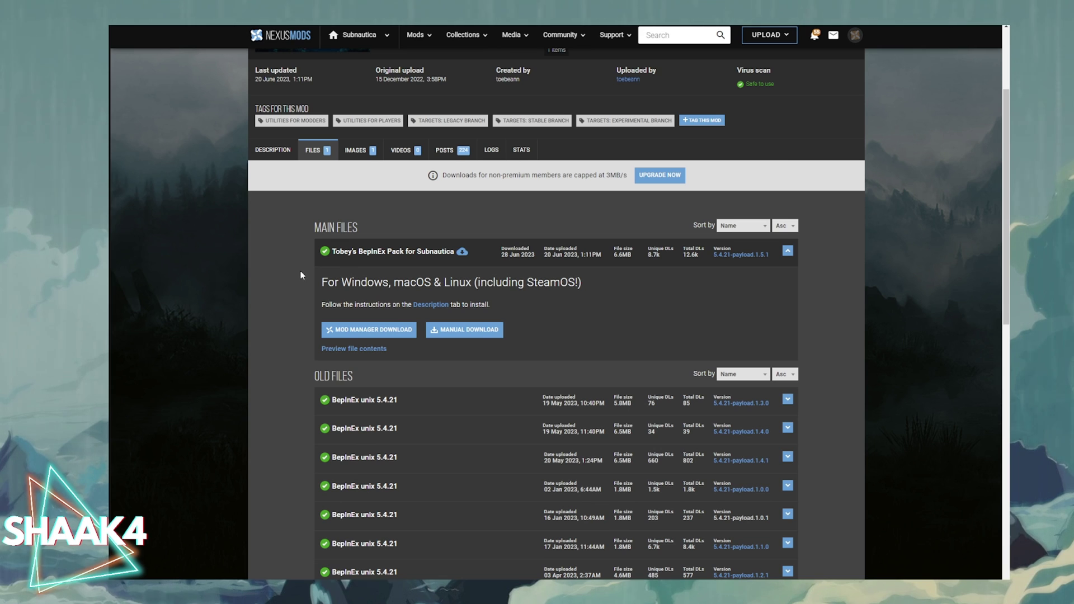
pyautogui.click(458, 332)
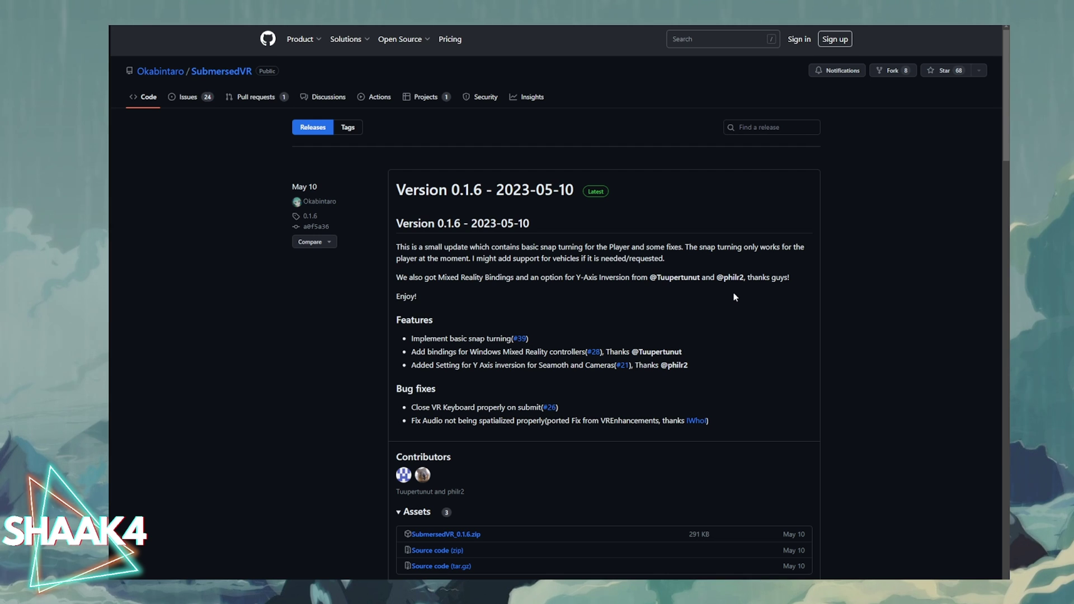
# - Examine the SubmersedVR 0.1.6 release assets and arrange the SubmersedVR and BepInEx archives side by side on the desktop
pyautogui.scroll(-2, 733, 307)
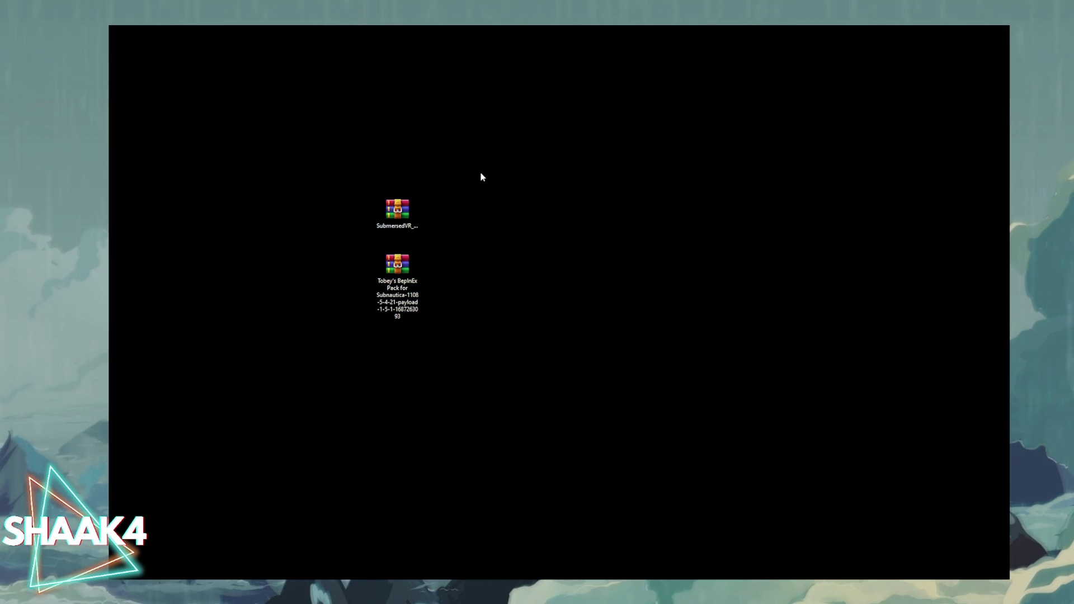
pyautogui.moveTo(397, 212); pyautogui.dragTo(502, 194)
pyautogui.moveTo(394, 285); pyautogui.dragTo(439, 230)
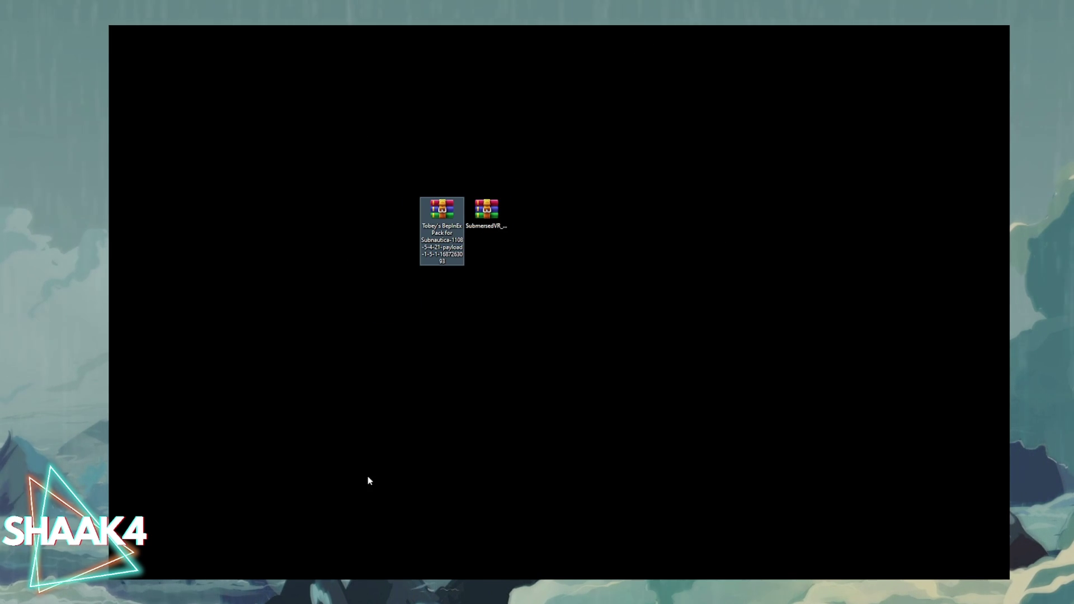
# - Switch to the Epic Games Launcher, open Subnautica's installation folder from its management options, and minimize the launcher
pyautogui.moveTo(316, 580)
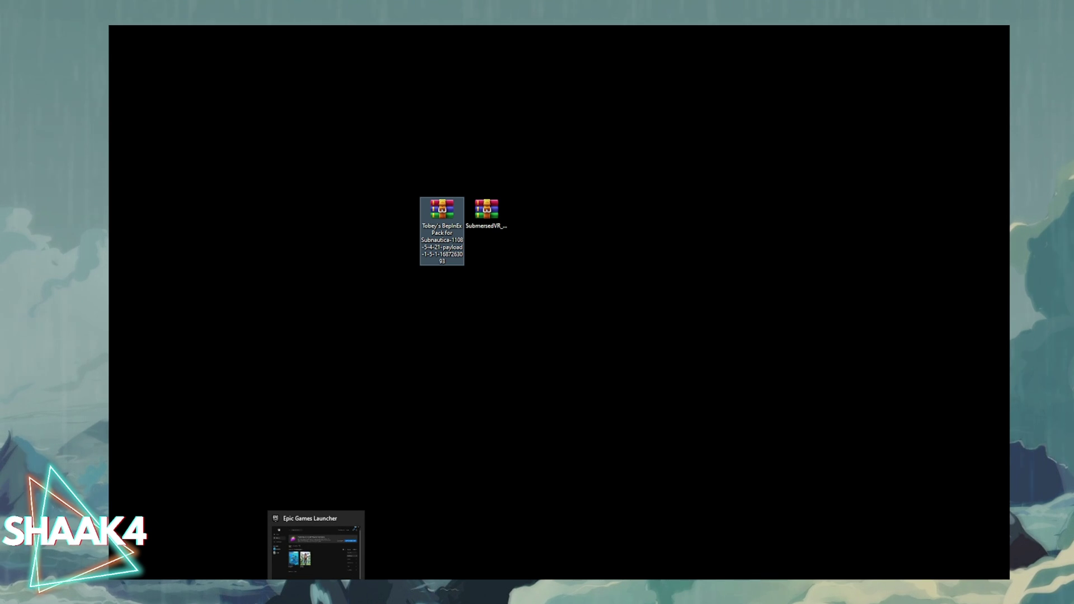
pyautogui.click(316, 549)
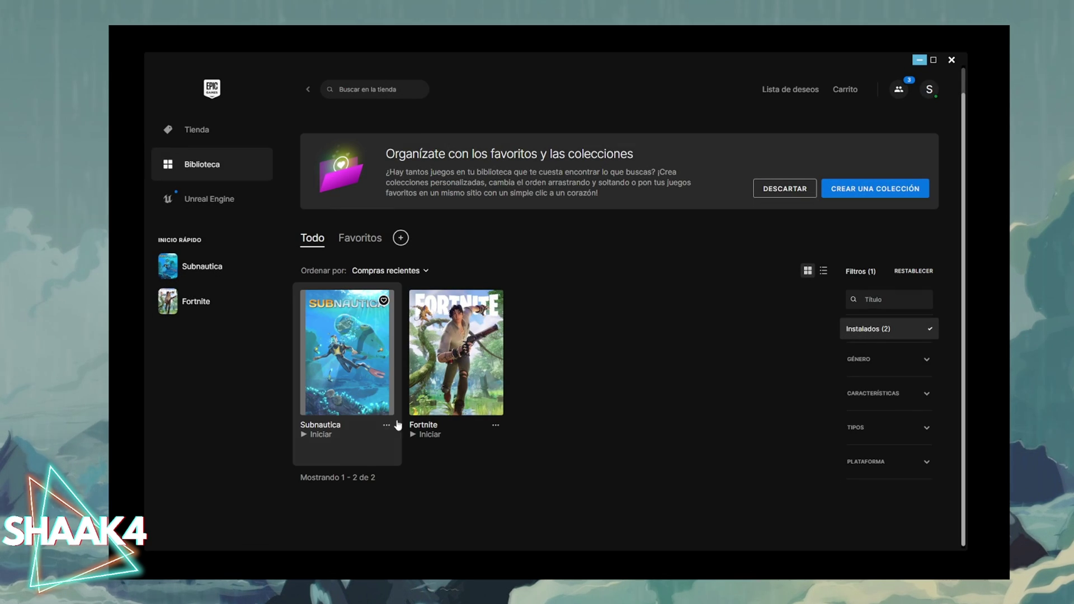
pyautogui.click(386, 425)
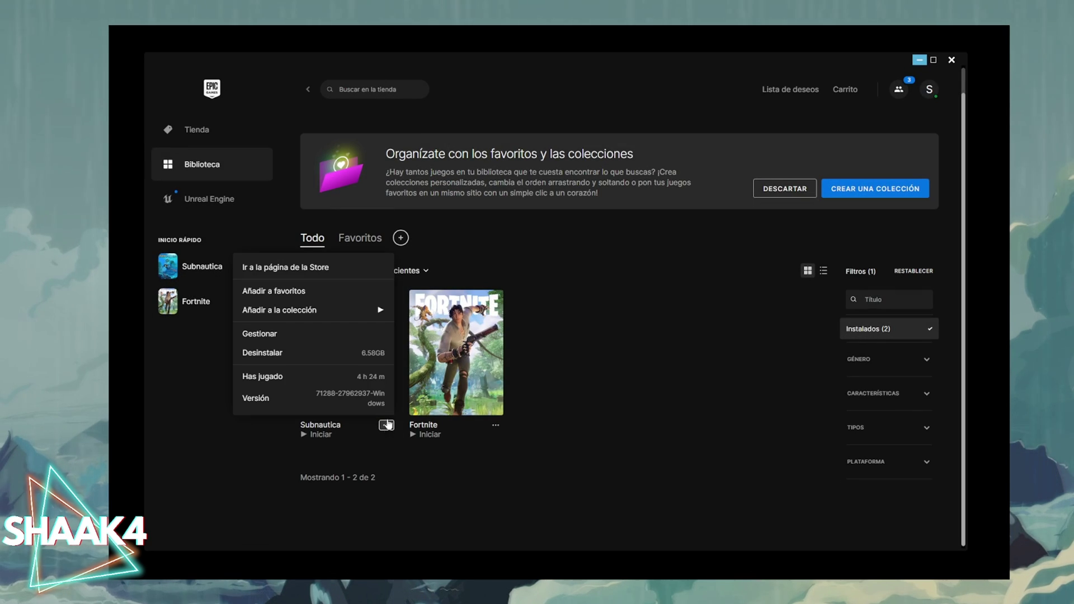
pyautogui.click(266, 334)
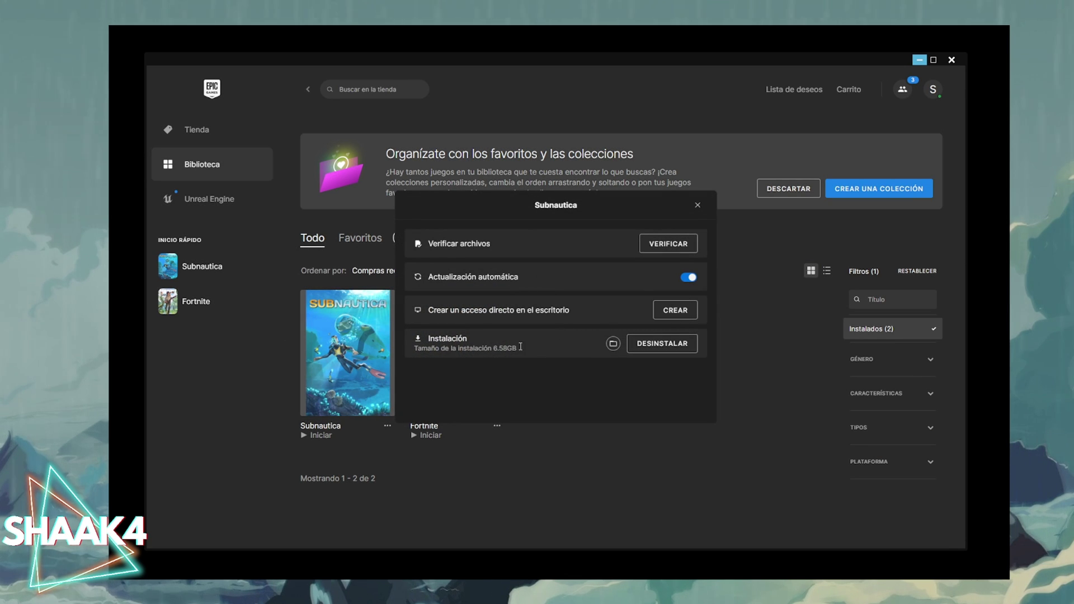
pyautogui.click(612, 343)
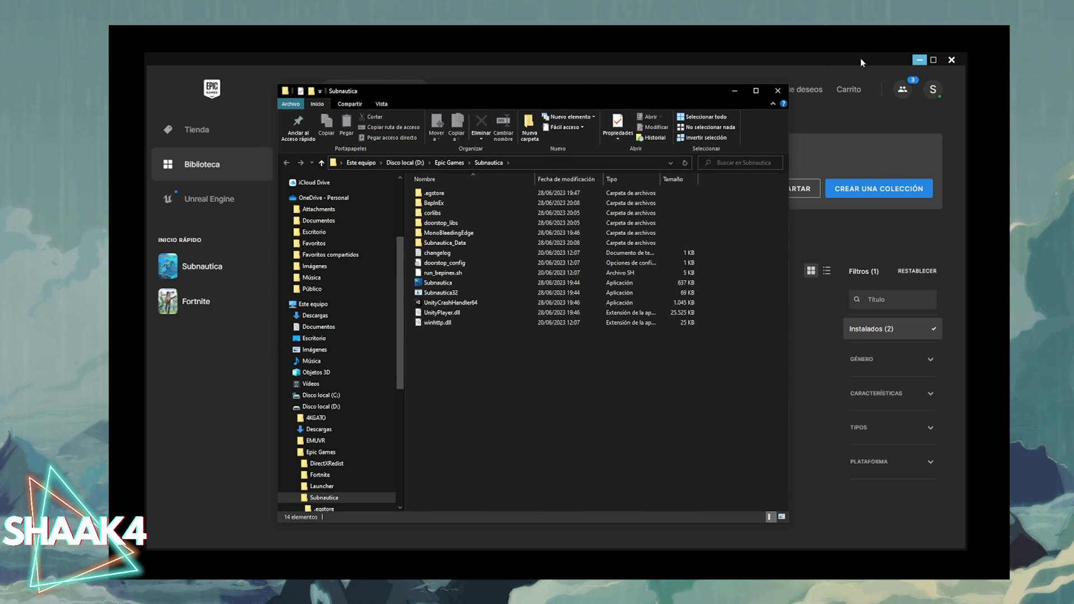
pyautogui.click(919, 59)
# - Copy all contents of the Tobey's BepInEx Pack archive into the Subnautica game folder and close the archive
pyautogui.doubleClick(314, 216)
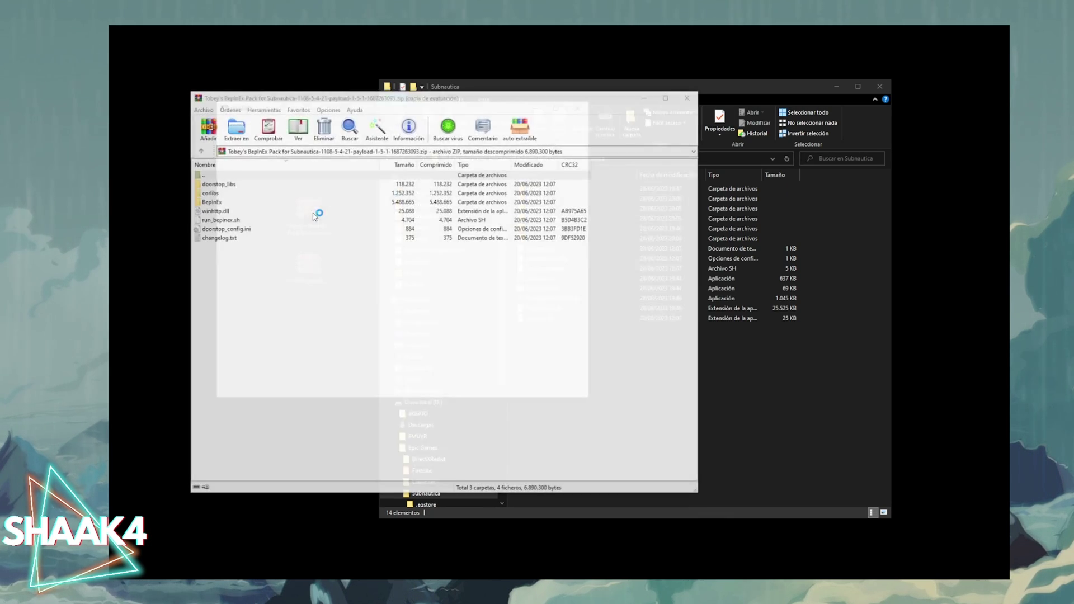
pyautogui.press('Escape')
pyautogui.hotkey('ctrl', 'a')
pyautogui.moveTo(218, 219); pyautogui.dragTo(733, 391)
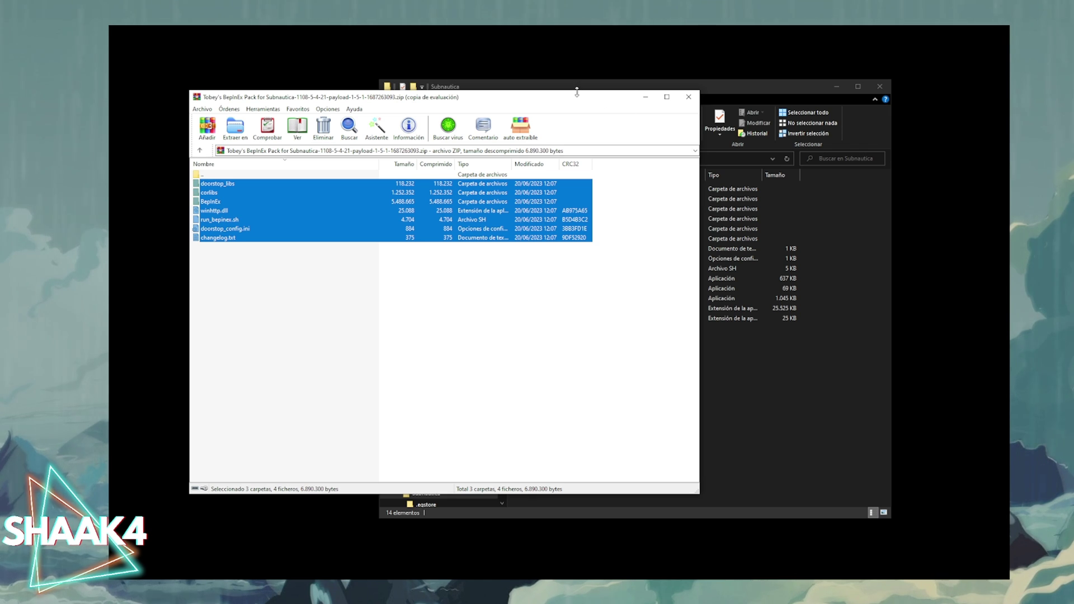
pyautogui.moveTo(579, 100); pyautogui.dragTo(474, 105)
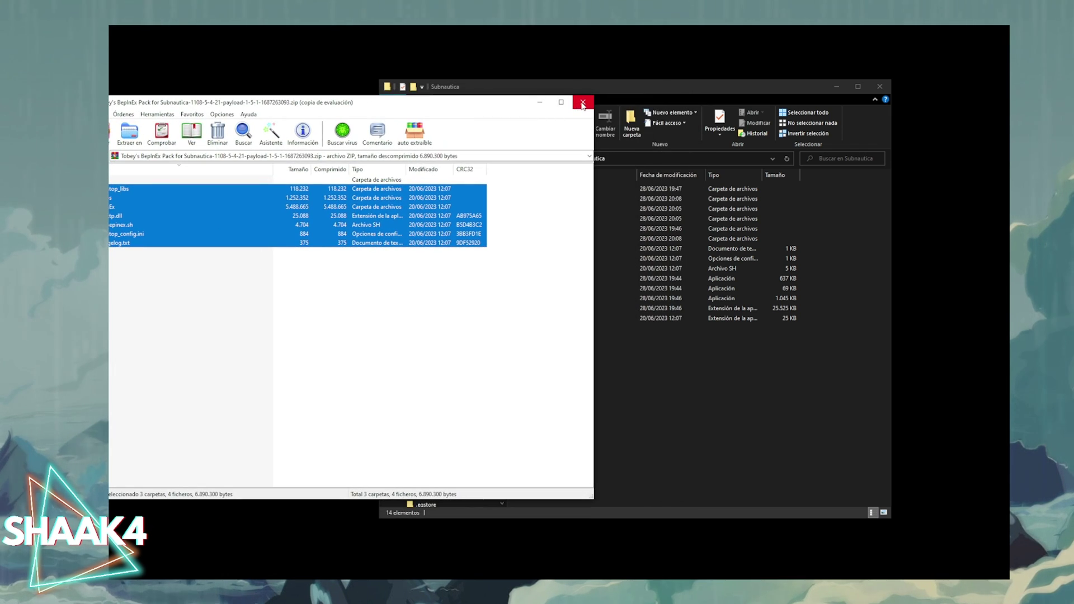
pyautogui.click(582, 103)
# - Open the SubmersedVR archive, dismiss the trial notice, select all of the archive's contents and close it
pyautogui.doubleClick(307, 260)
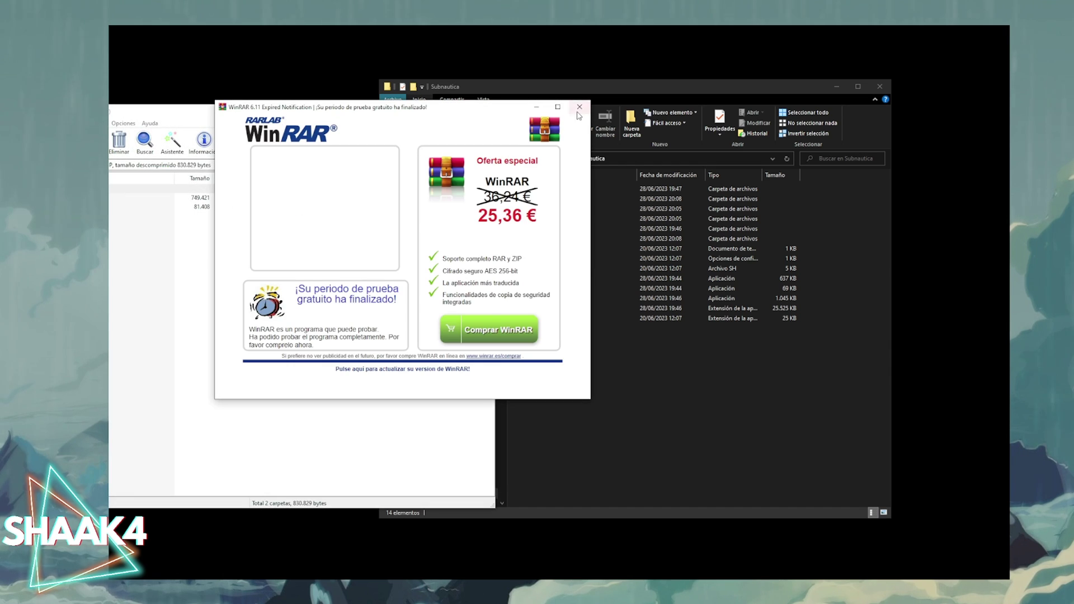
pyautogui.click(580, 106)
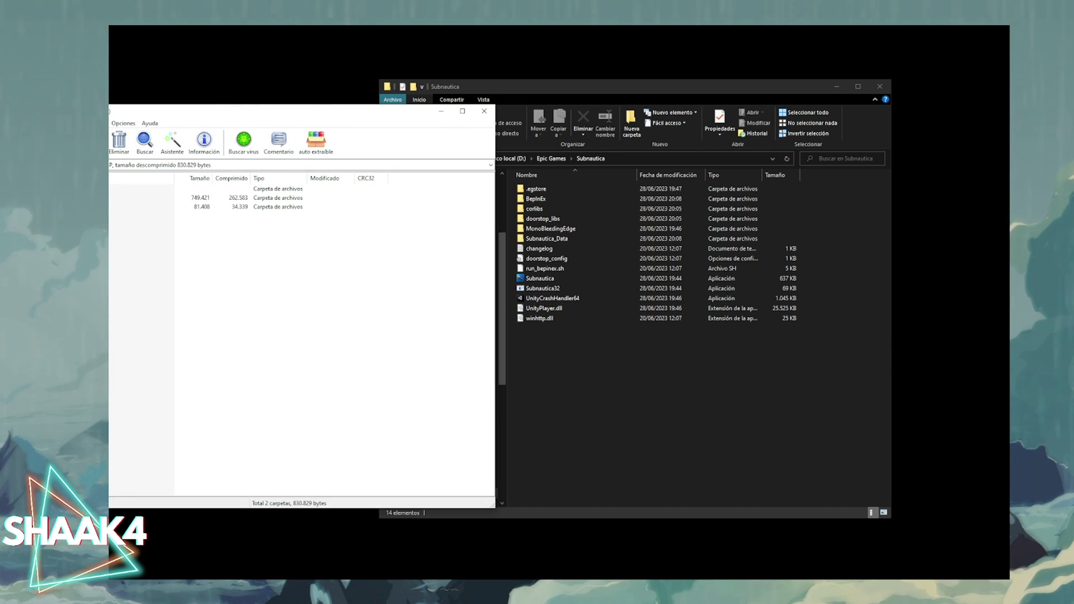
pyautogui.hotkey('ctrl', 'a')
pyautogui.hotkey('alt', 'F4')
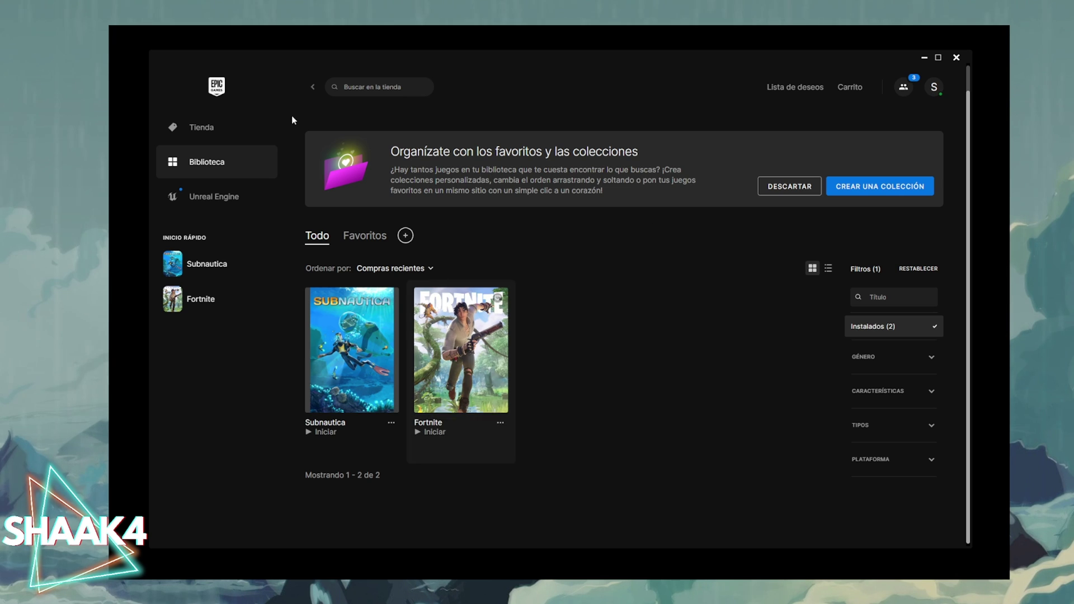
# - Open the Epic Games Launcher settings, expand the Subnautica entry and examine its additional command-line arguments
pyautogui.click(934, 88)
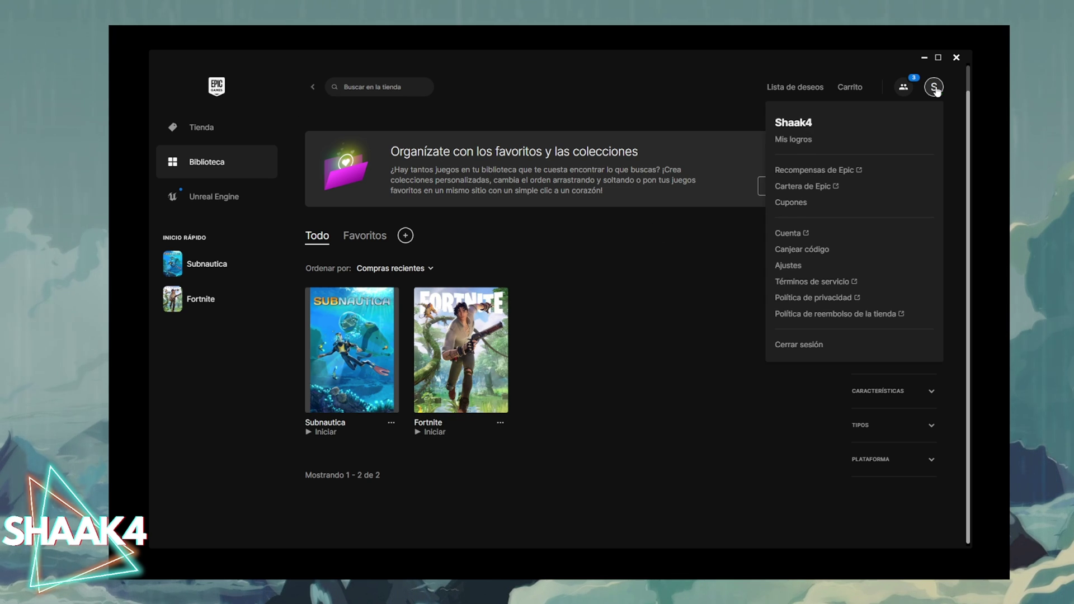
pyautogui.click(783, 271)
pyautogui.scroll(-6, 305, 287)
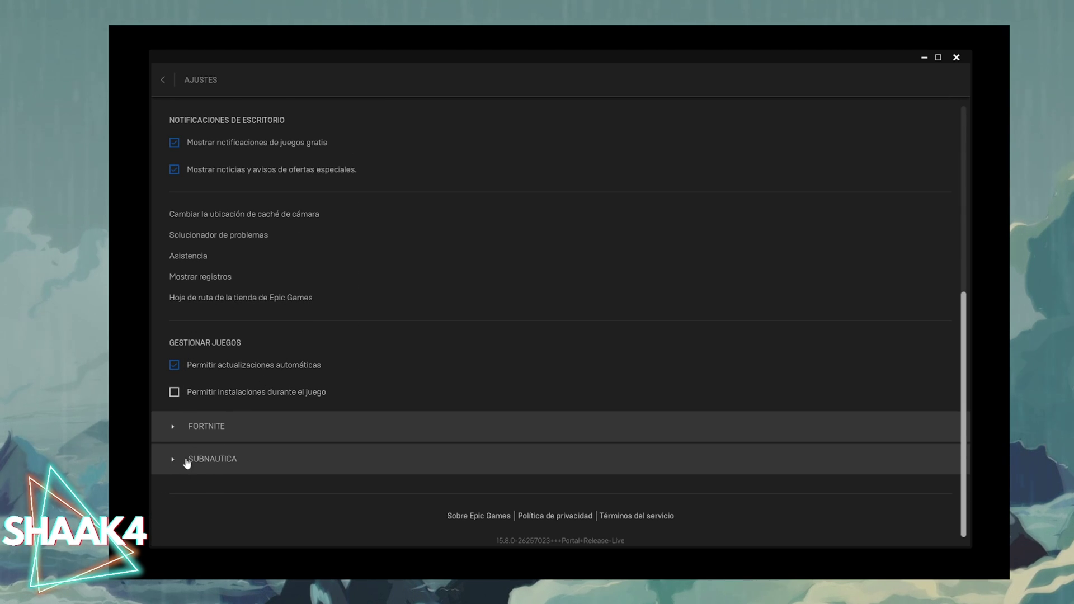
pyautogui.click(172, 460)
pyautogui.scroll(-2, 345, 361)
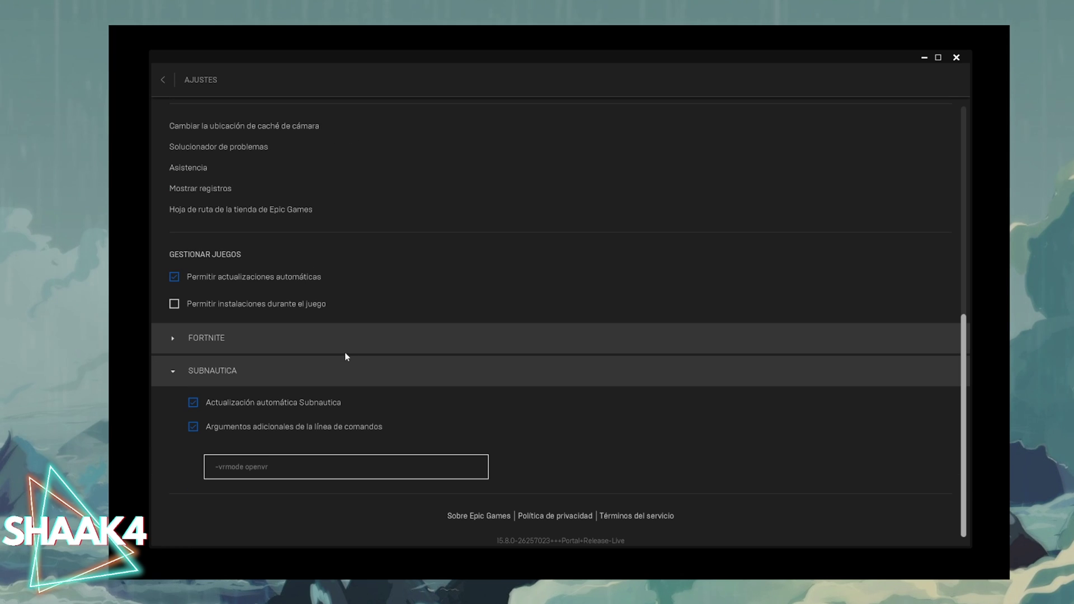
pyautogui.moveTo(276, 470); pyautogui.dragTo(207, 473)
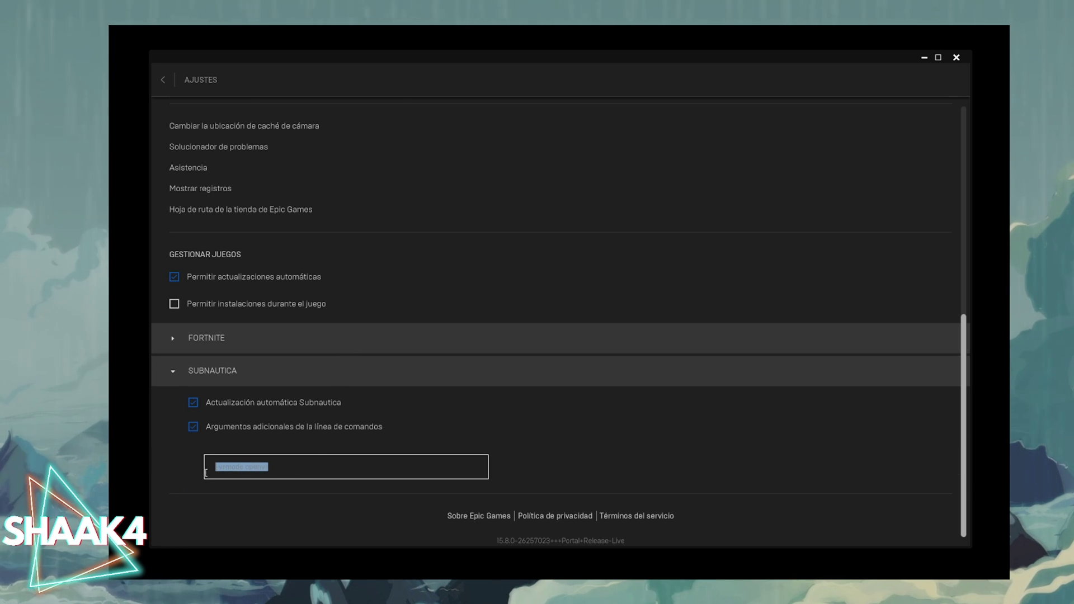
pyautogui.click(206, 474)
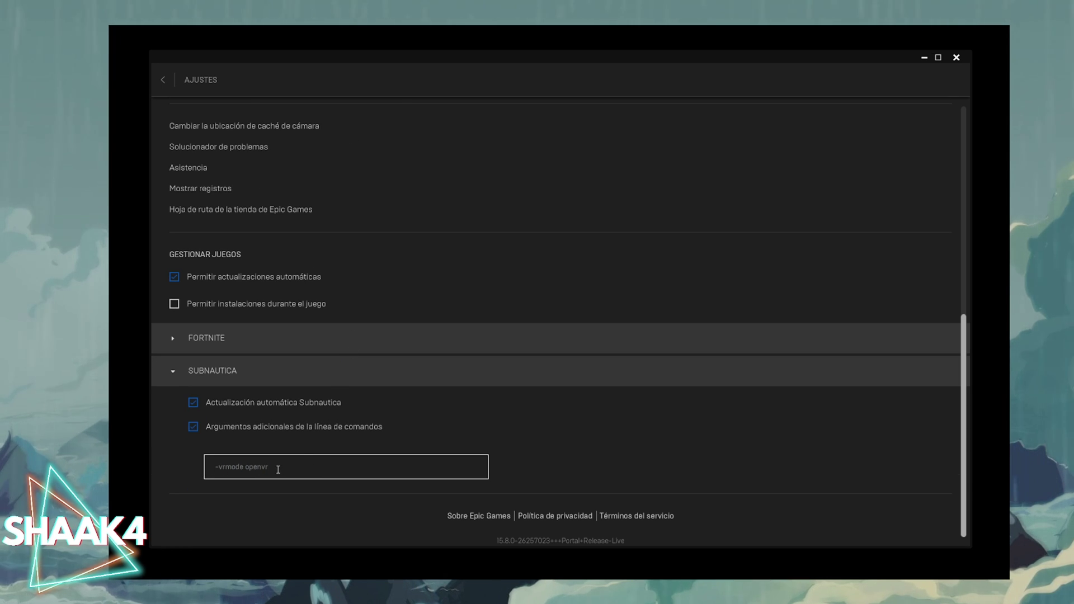
# - Review the -vrmode openvr argument in Subnautica's launcher settings, return to the library and dismiss the account menu
pyautogui.moveTo(272, 467); pyautogui.dragTo(210, 470)
pyautogui.click(288, 469)
pyautogui.moveTo(278, 467); pyautogui.dragTo(213, 468)
pyautogui.click(385, 438)
pyautogui.scroll(2, 264, 220)
pyautogui.click(163, 80)
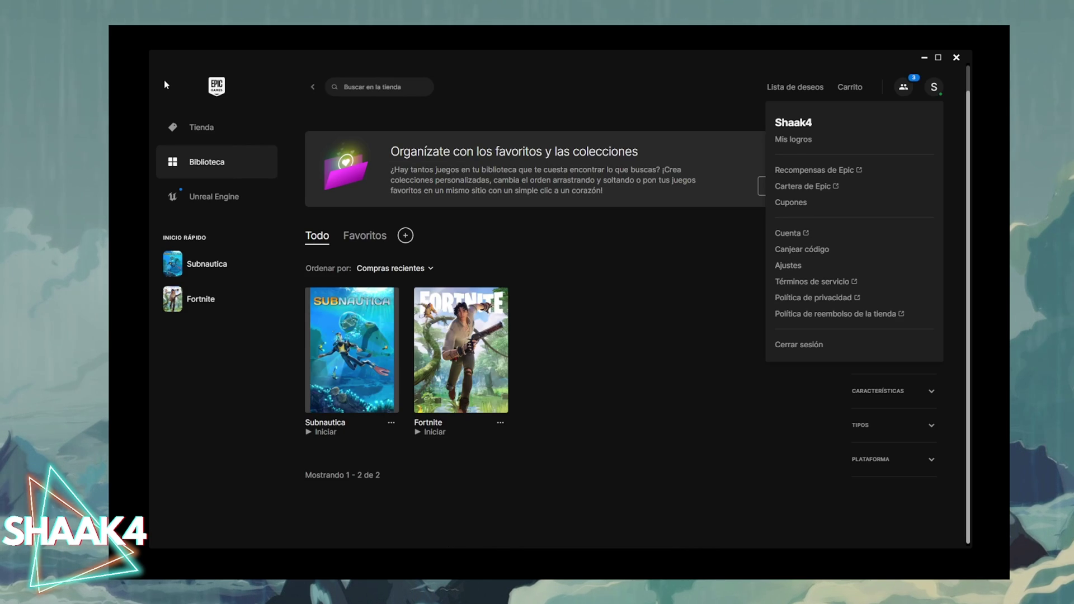
pyautogui.click(604, 352)
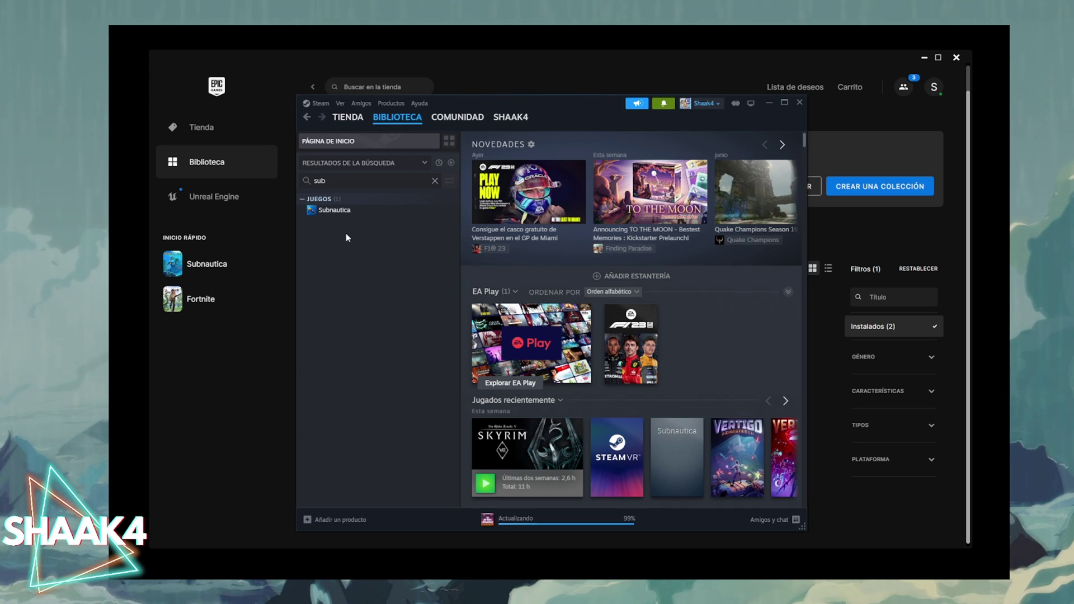
# - Switch to Steam, examine the launch parameters in the properties of the Subnautica shortcut, and close the properties
pyautogui.click(350, 211)
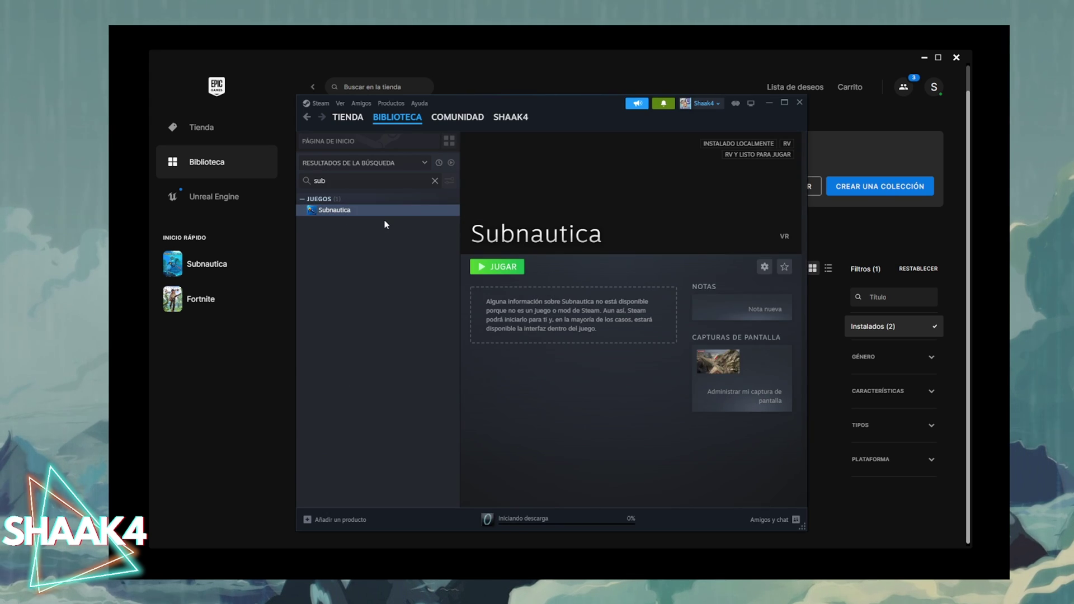
pyautogui.rightClick(392, 215)
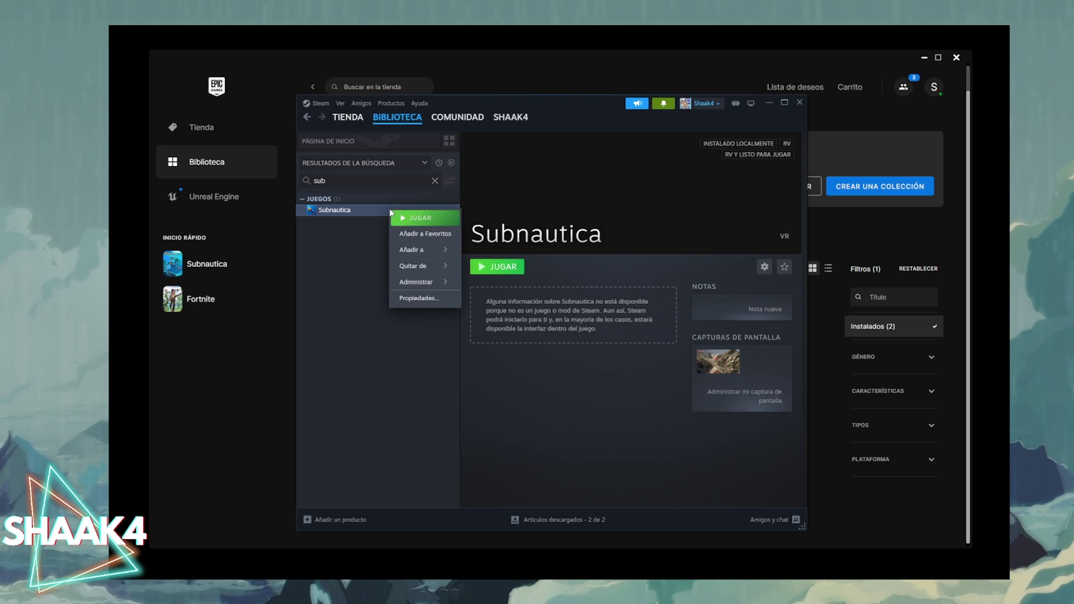
pyautogui.click(414, 297)
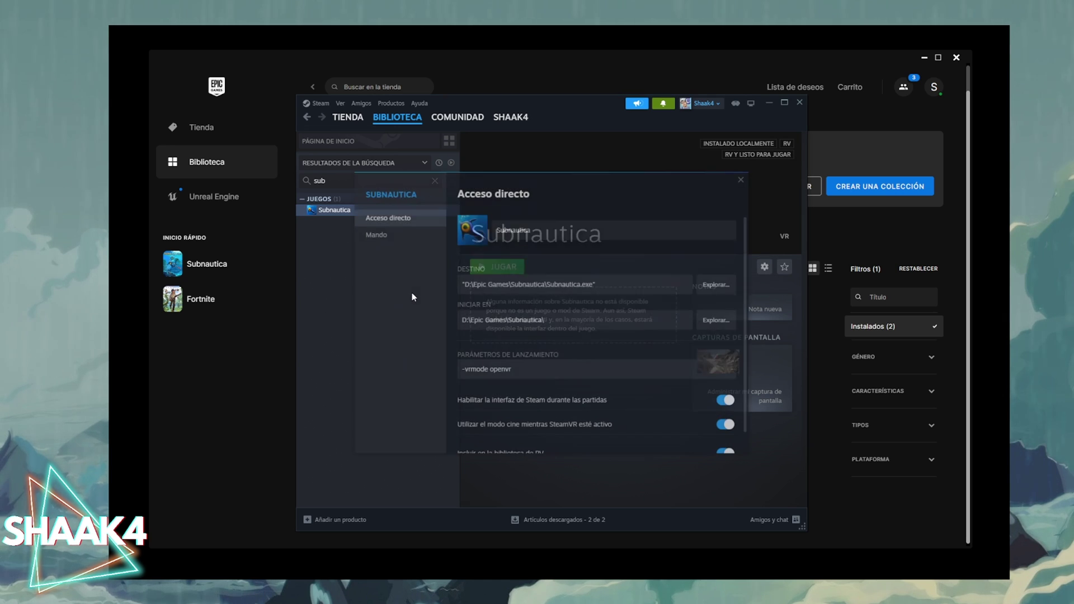
pyautogui.tripleClick(528, 372)
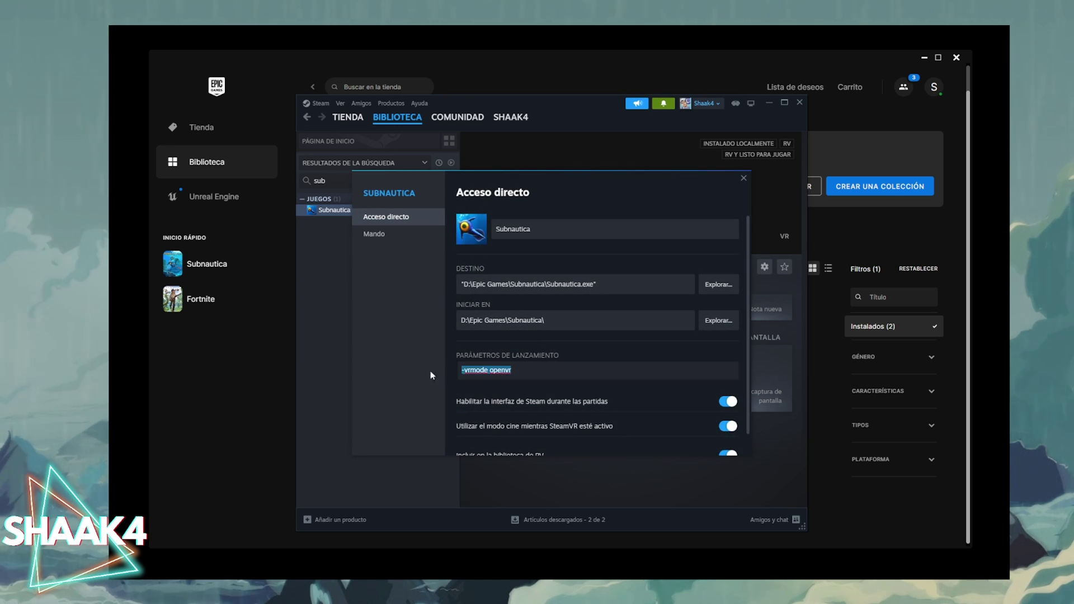
pyautogui.click(560, 372)
pyautogui.moveTo(530, 373); pyautogui.dragTo(462, 370)
pyautogui.click(461, 370)
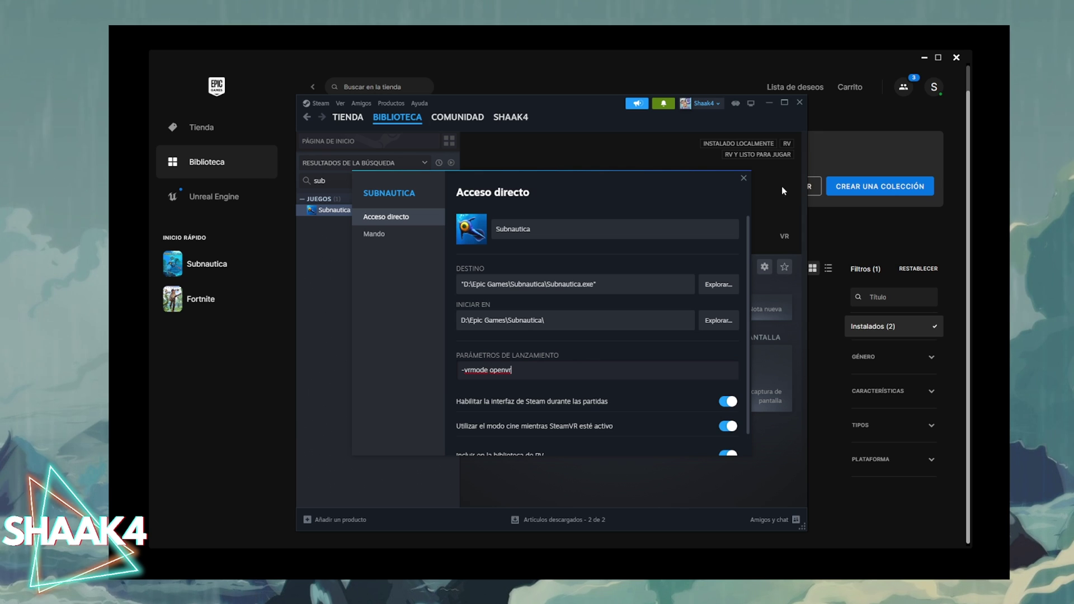
pyautogui.click(743, 179)
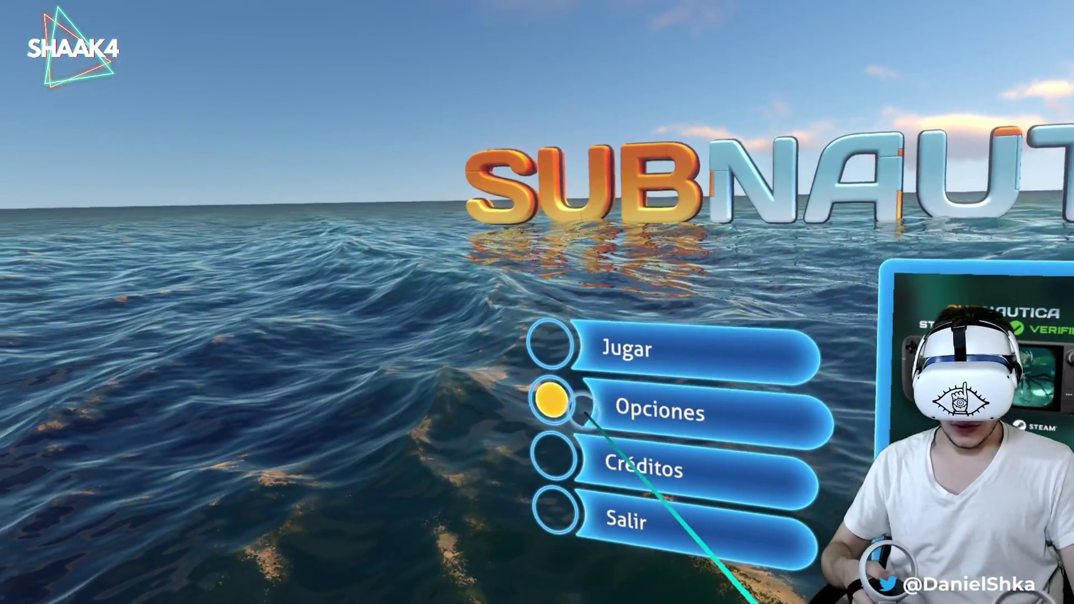
# - Switch to Subnautica, open the Submersed VR settings in its options and enable the survival meter on the left wrist
pyautogui.click(583, 412)
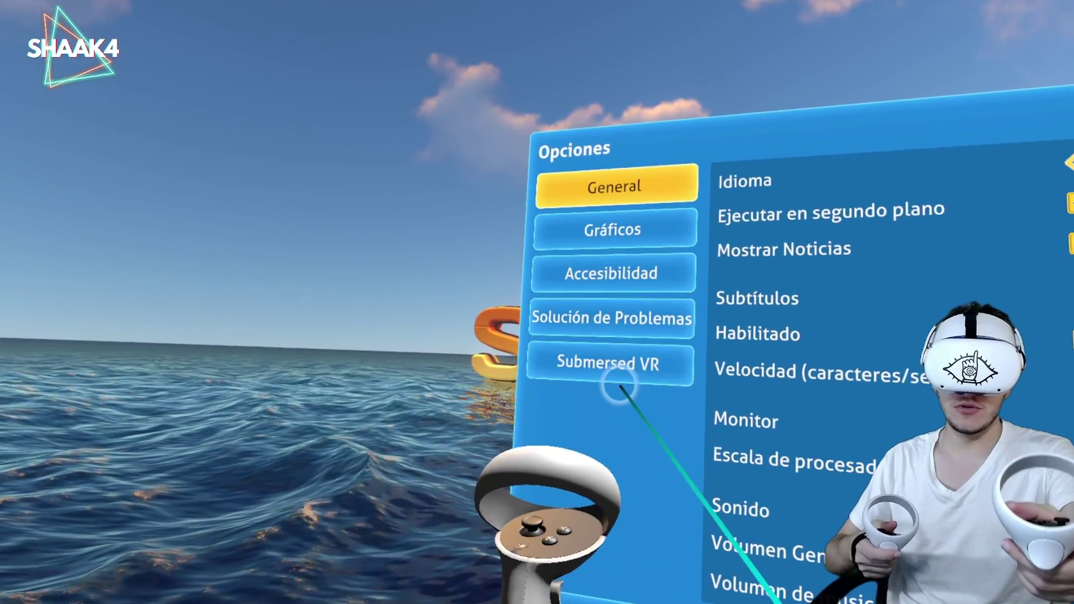
pyautogui.click(619, 375)
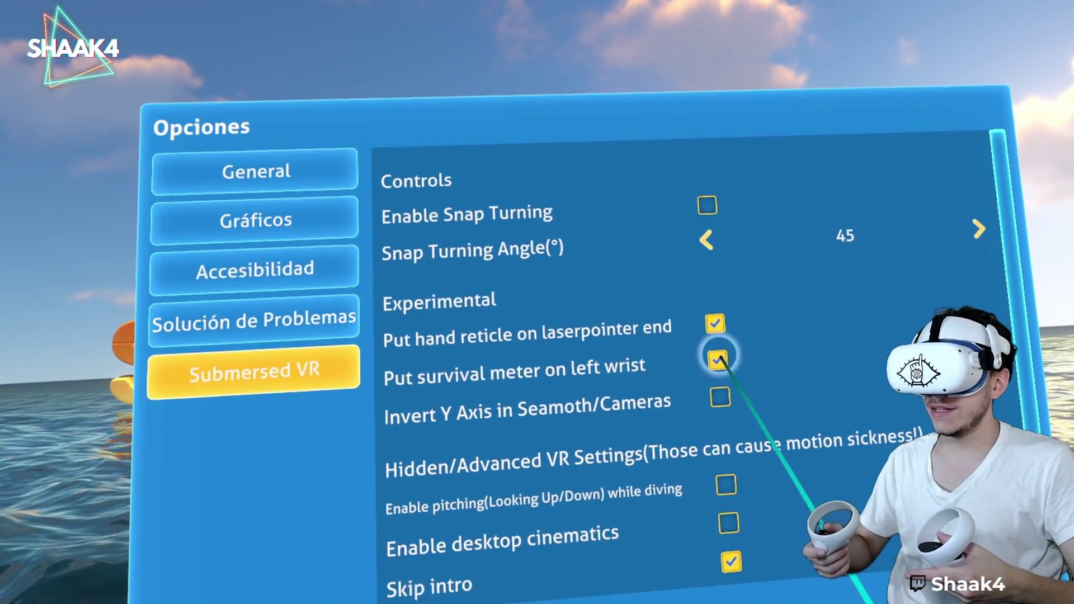
pyautogui.click(716, 346)
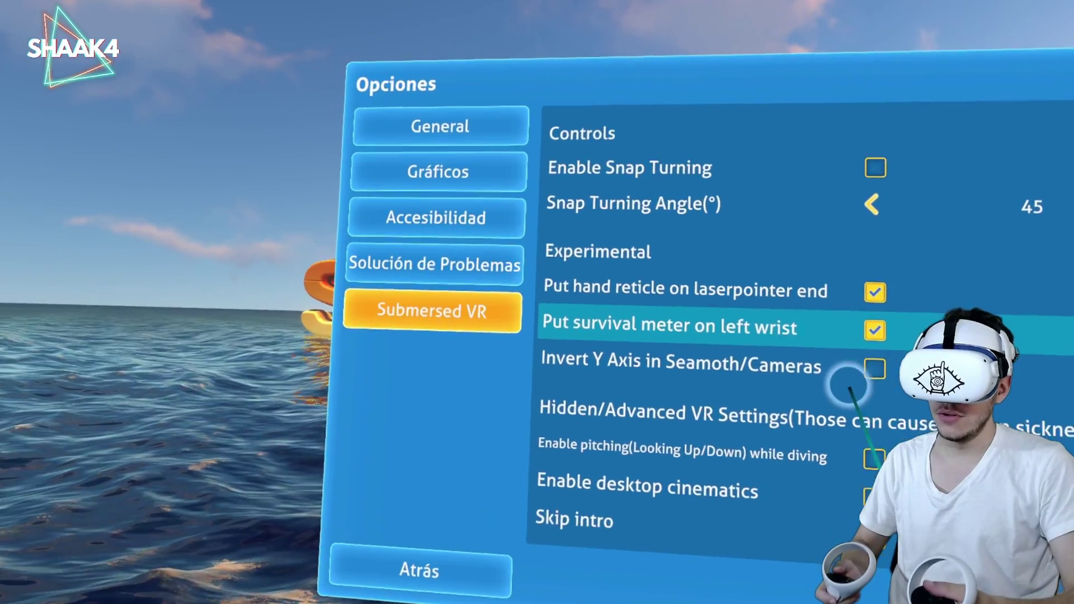
# - Enable desktop cinematics in the hidden/advanced VR settings of Submersed VR
pyautogui.scroll(-3, 848, 384)
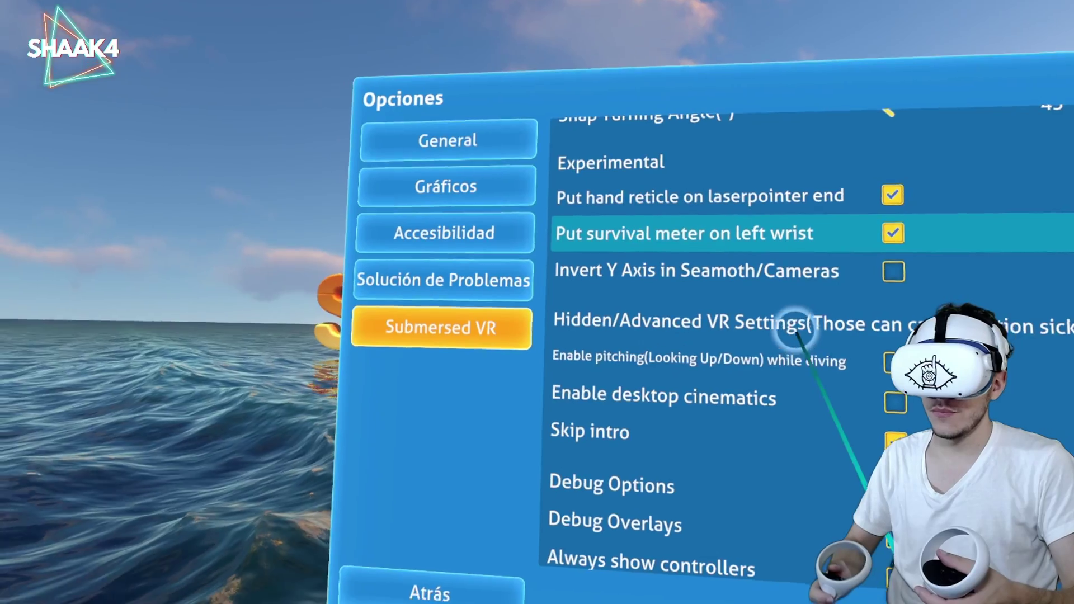
pyautogui.scroll(-1, 731, 386)
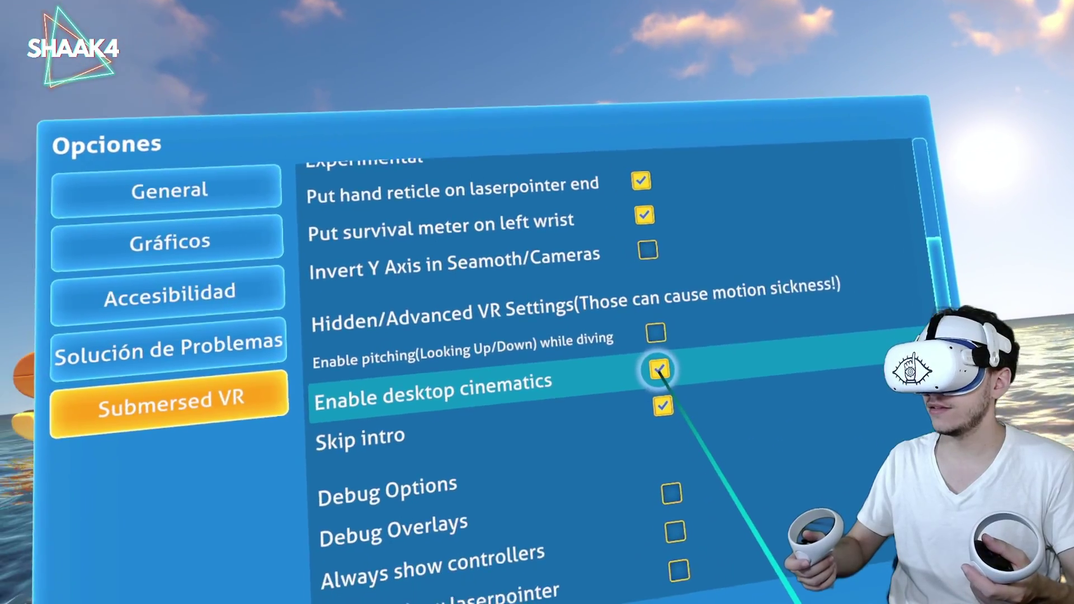
pyautogui.click(778, 374)
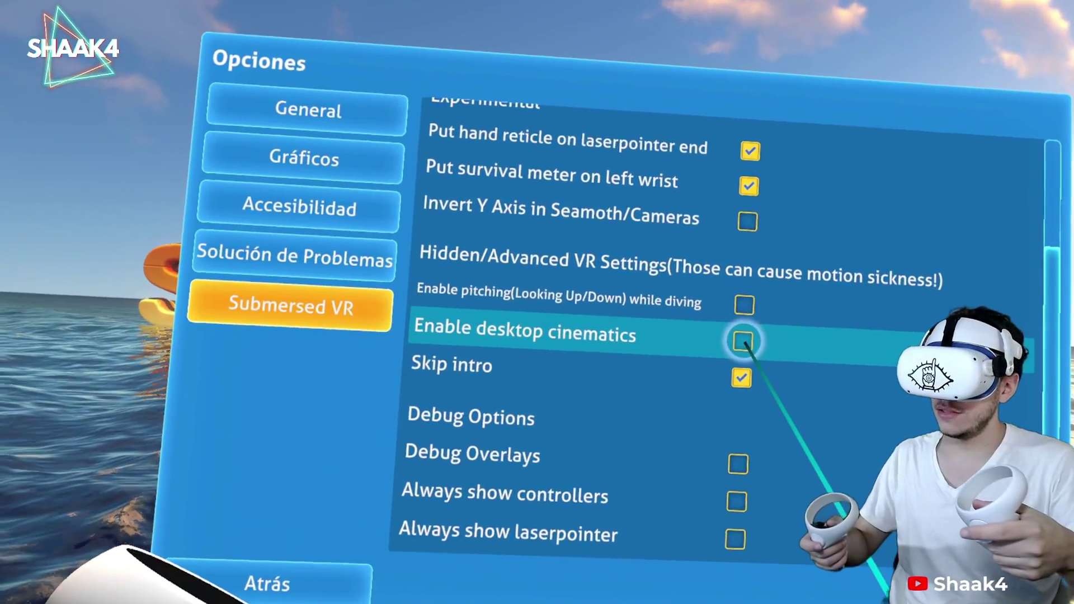
pyautogui.click(743, 341)
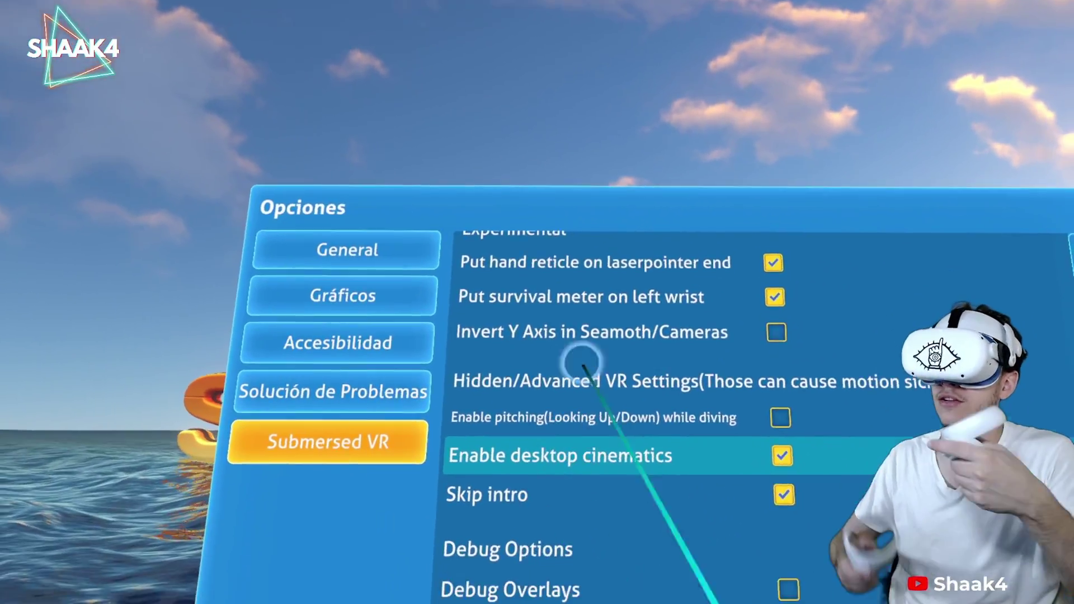